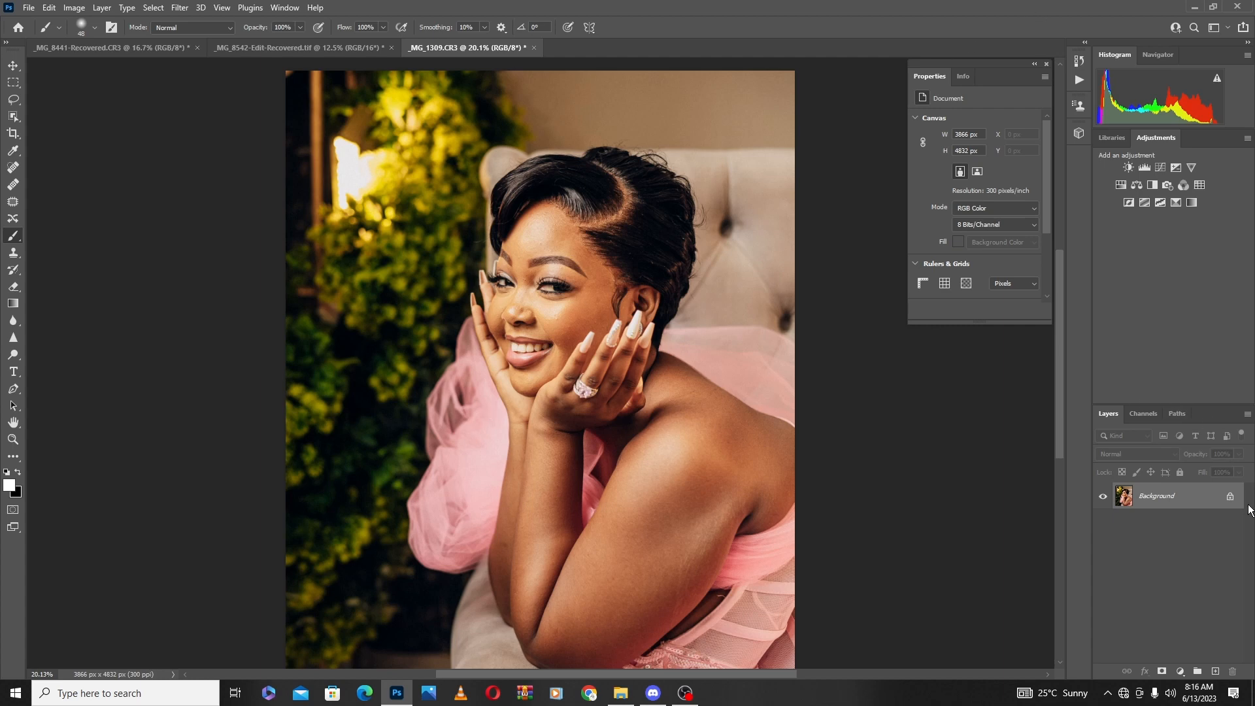
- Duplicate the Background layer and set the copy's blend mode to Color
key(ctrl+j)
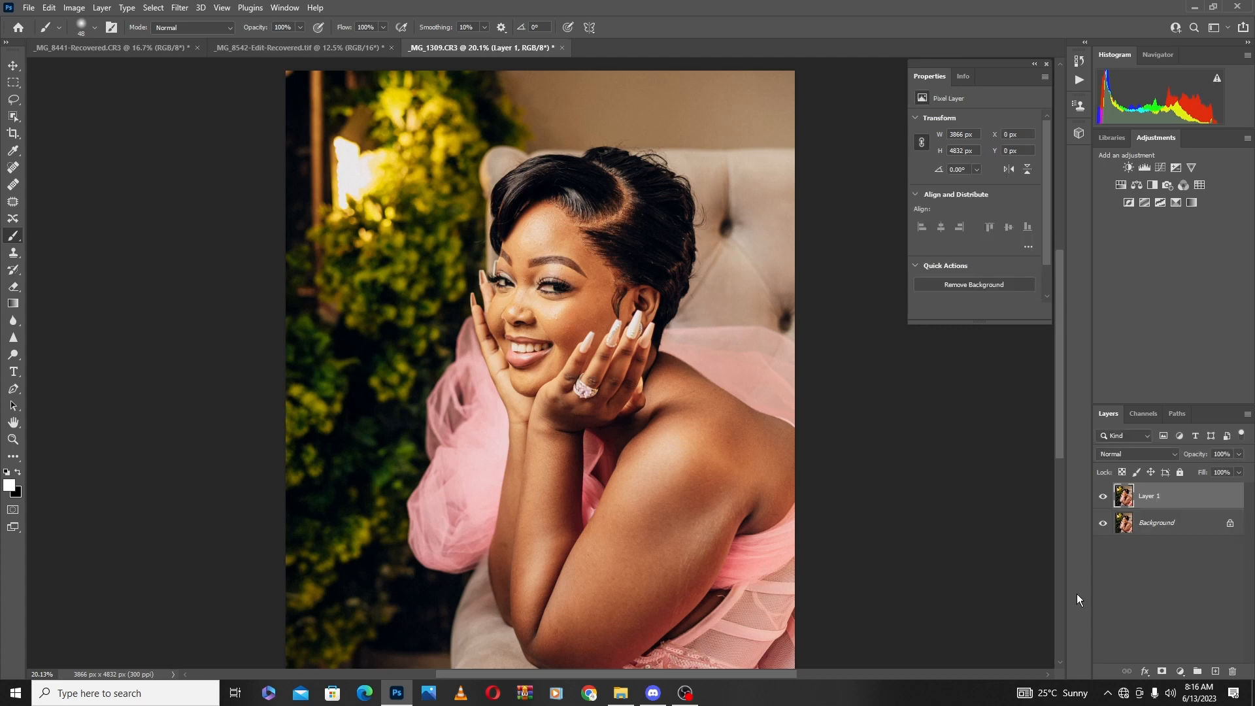
click(1119, 456)
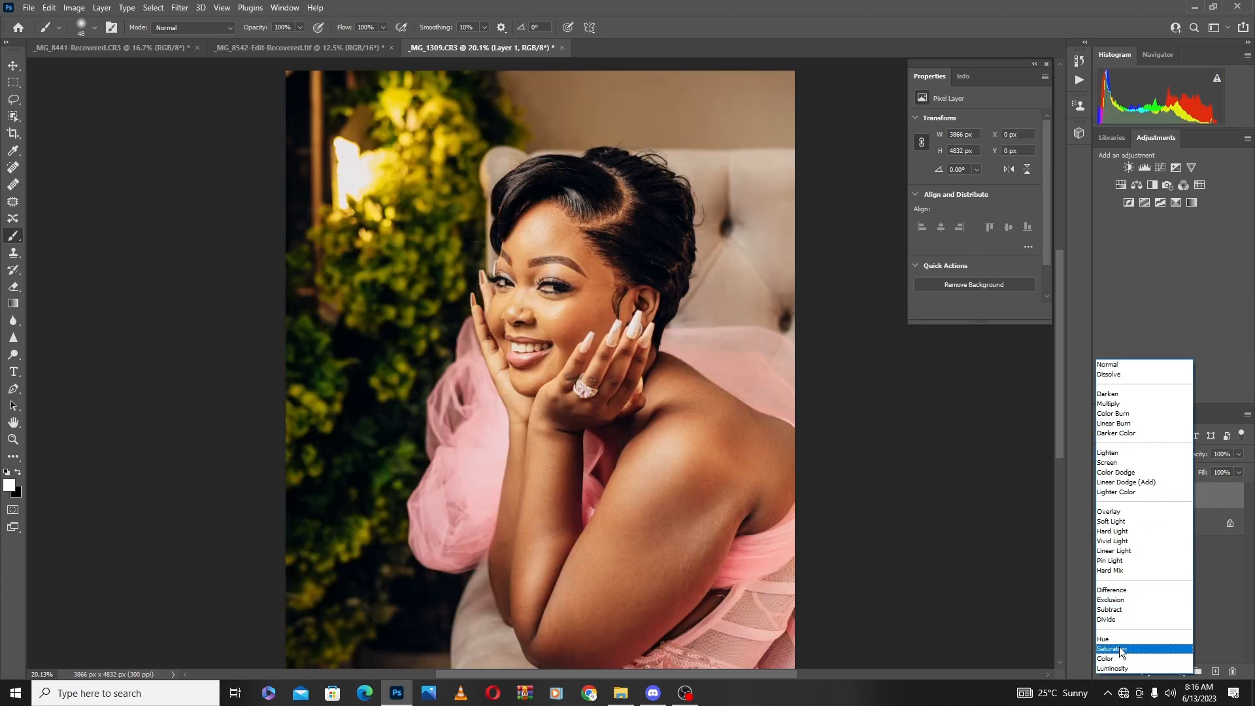
click(1115, 659)
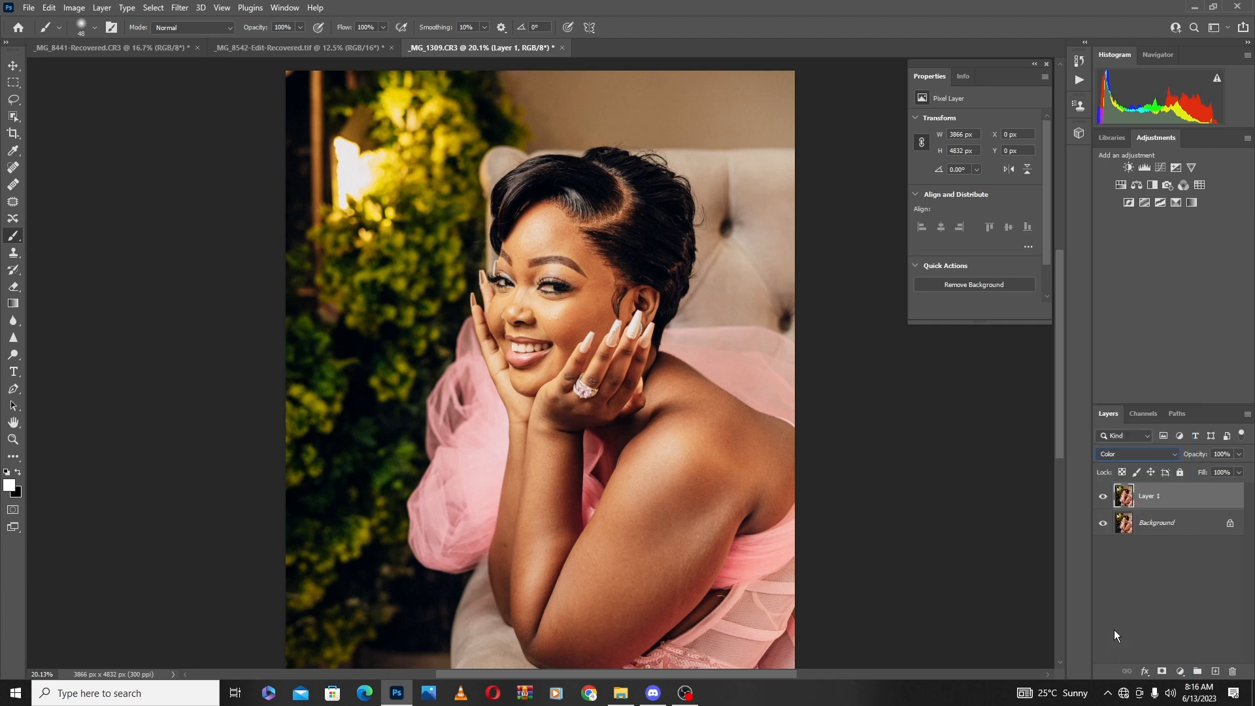
- Choose the Brush tool and set its opacity and flow to 50% each
right_click(13, 236)
click(65, 235)
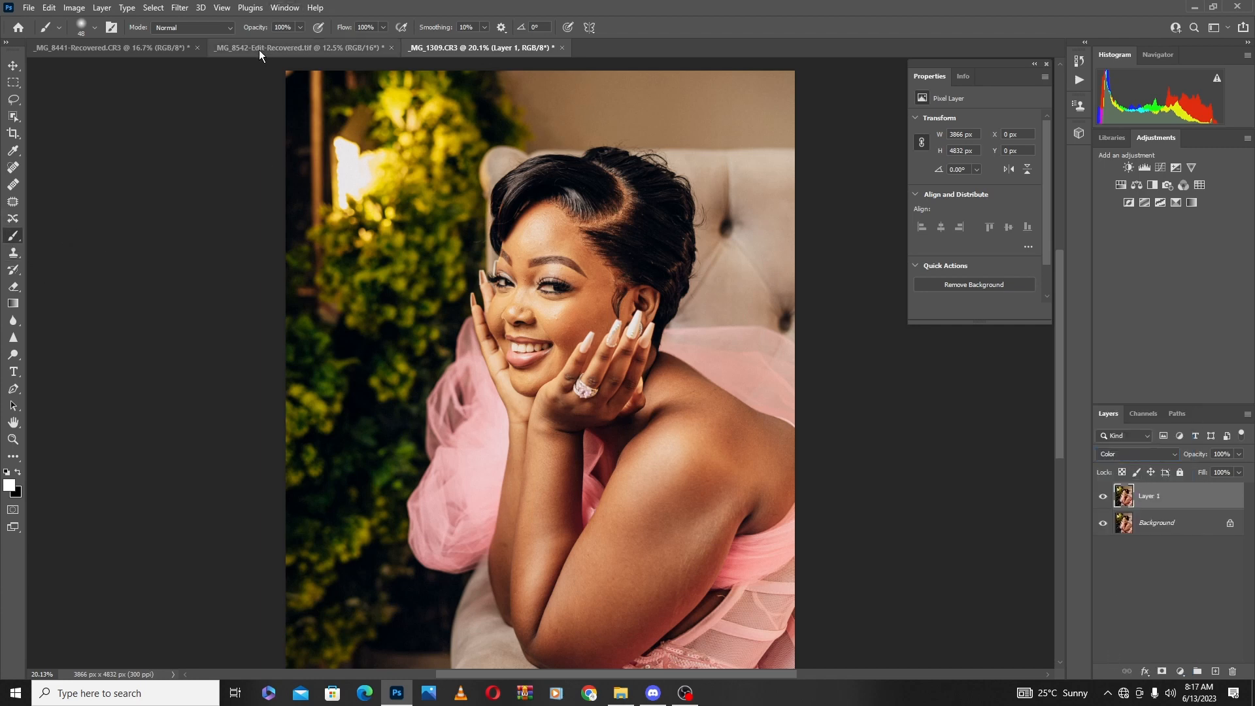
click(299, 26)
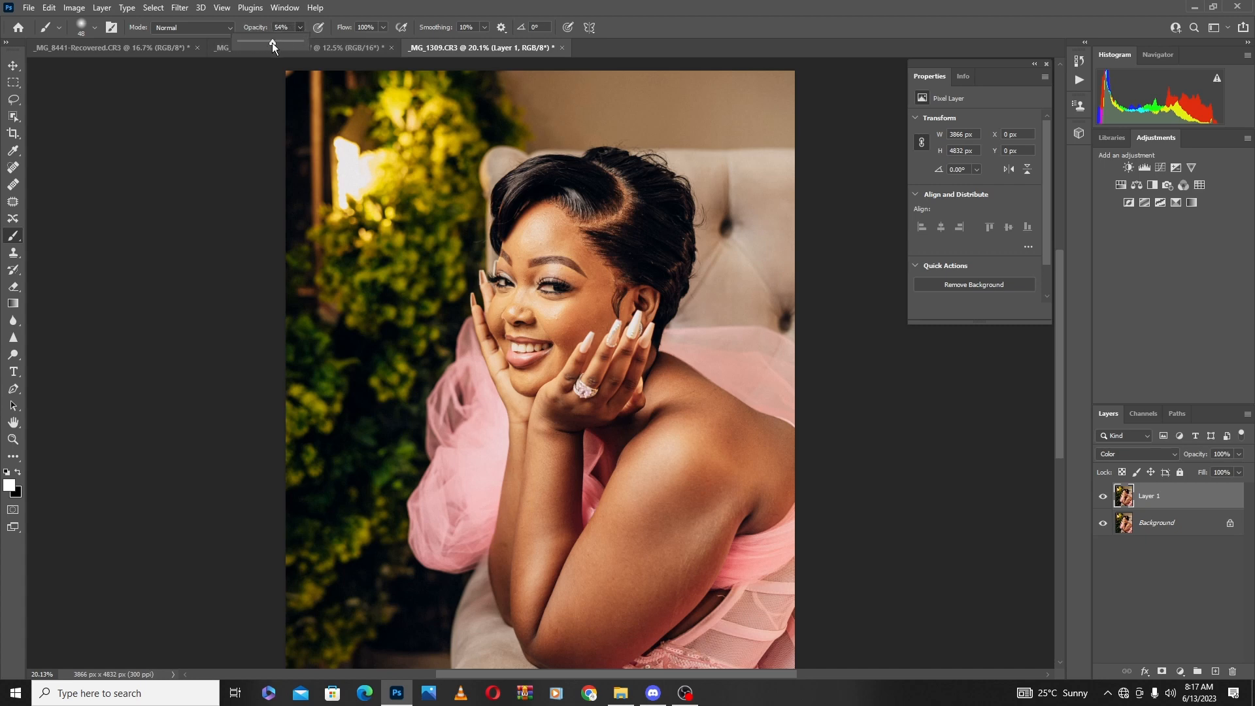
click(381, 29)
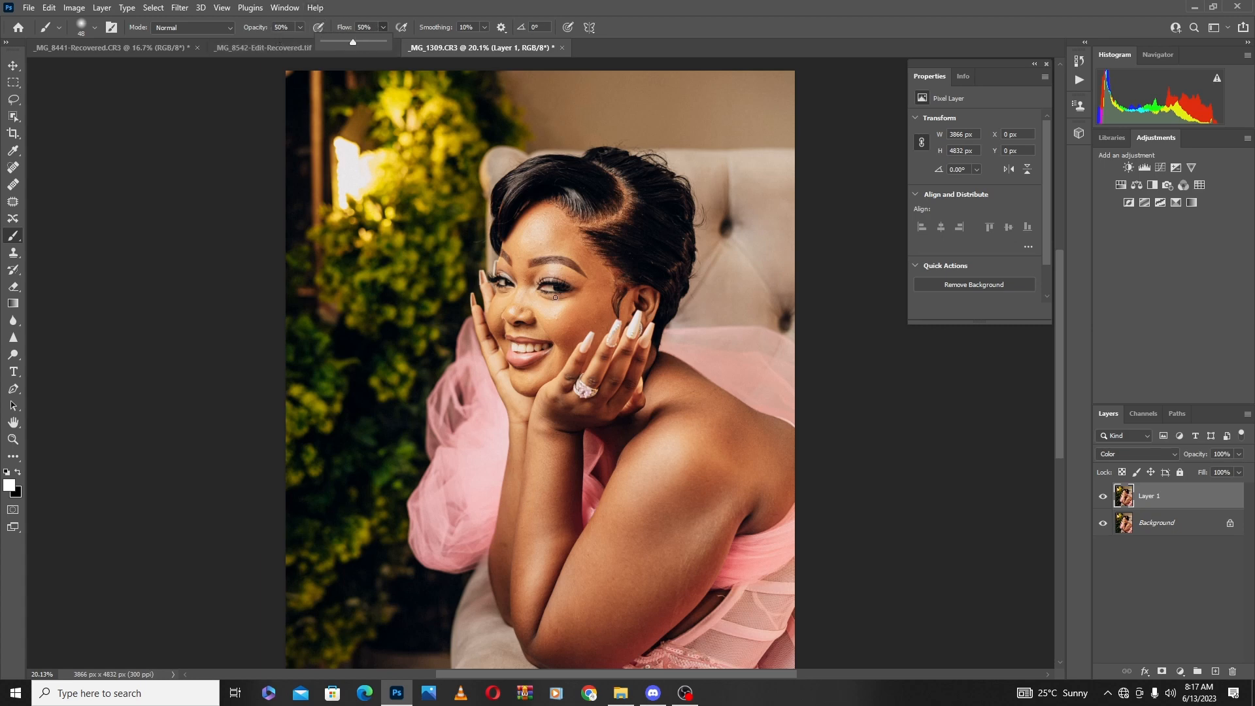
- Set the soft brush to 36 px and paint white over the whites of the eyes and the teeth on the Color layer
scroll(559, 287, up, 3)
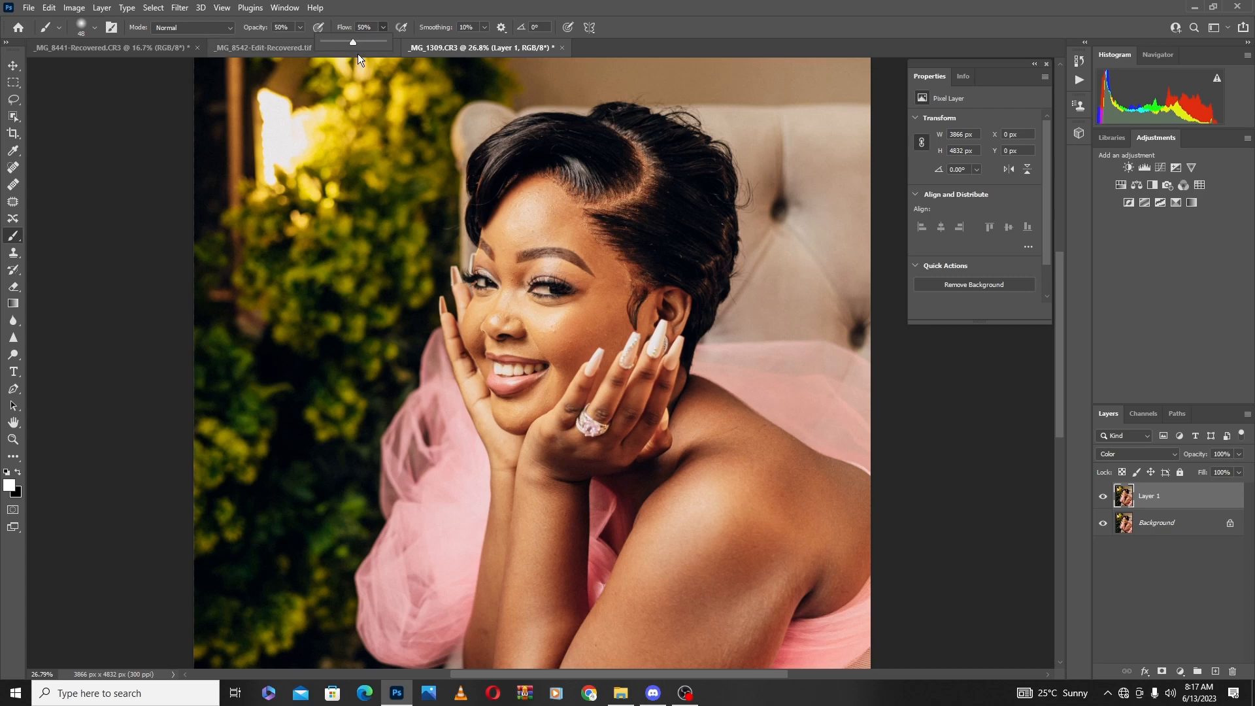
scroll(553, 264, up, 3)
scroll(562, 301, up, 1)
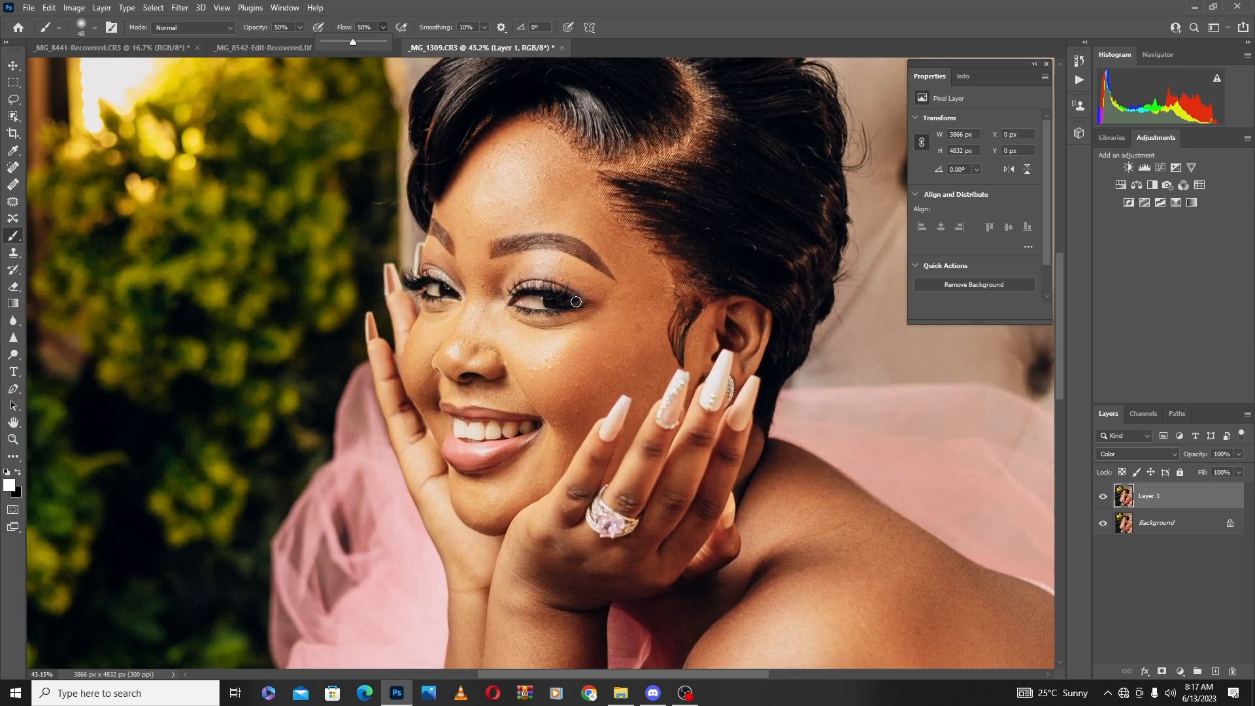
right_click(615, 377)
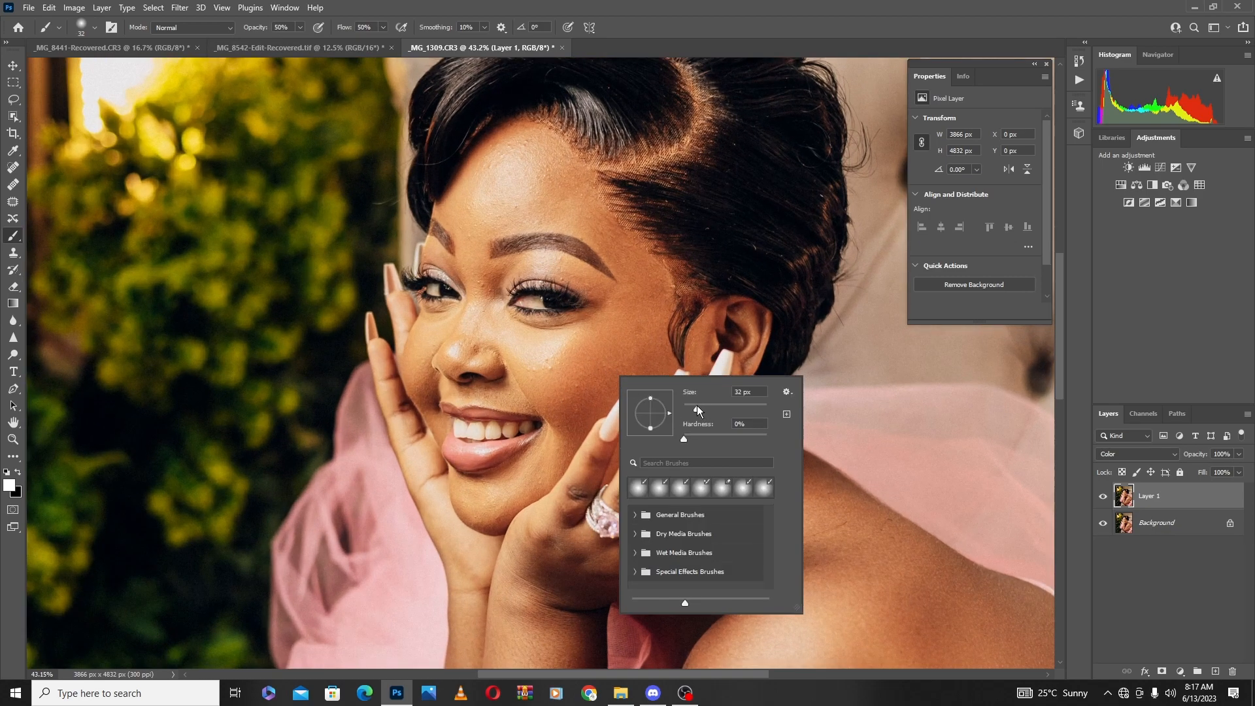
drag(700, 410, 698, 410)
click(532, 302)
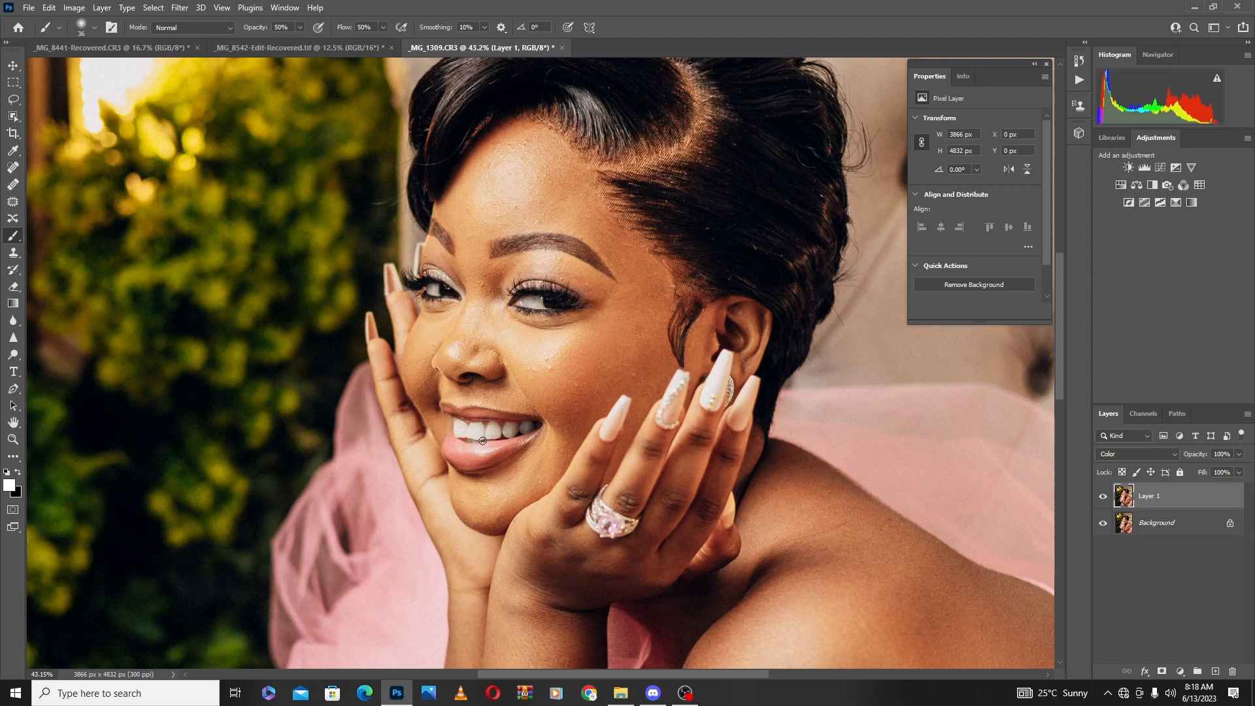
- Toggle the Color layer's visibility to compare the eyes and teeth before and after whitening
click(1103, 497)
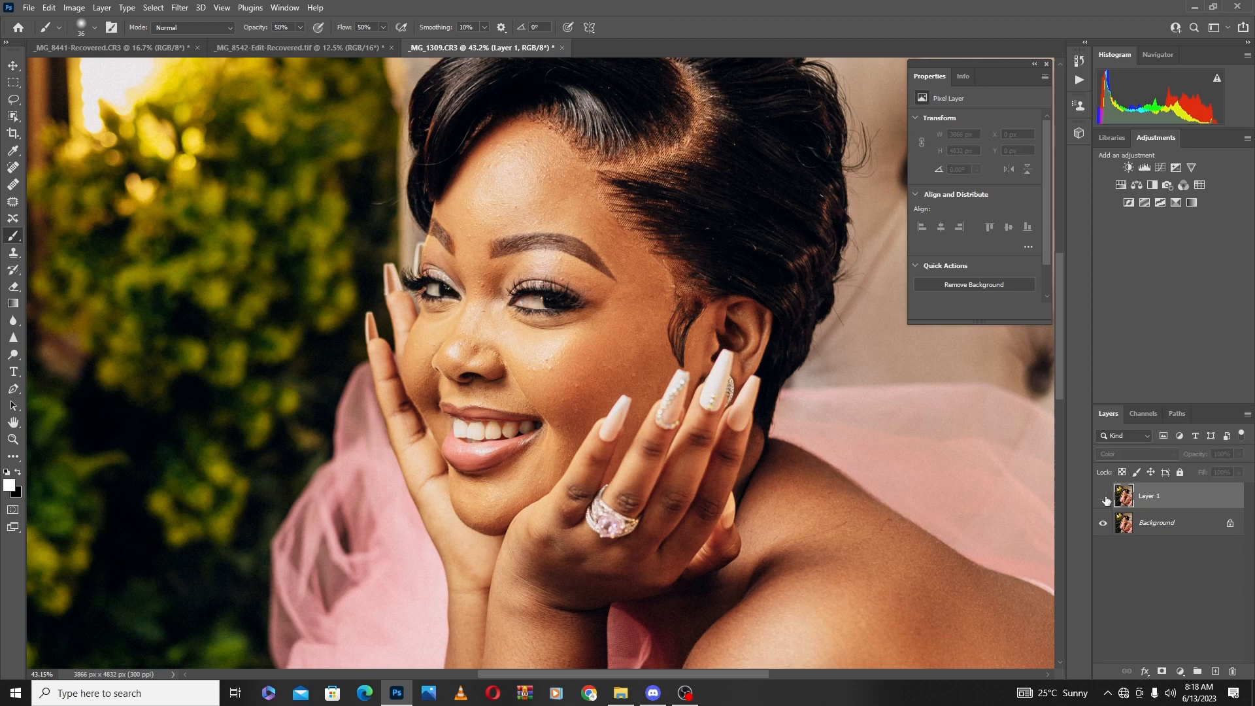
click(1103, 497)
click(1103, 497)
click(1103, 497)
- Reduce the brush size to 15 px and paint white over the remaining yellow areas of the teeth
right_click(720, 429)
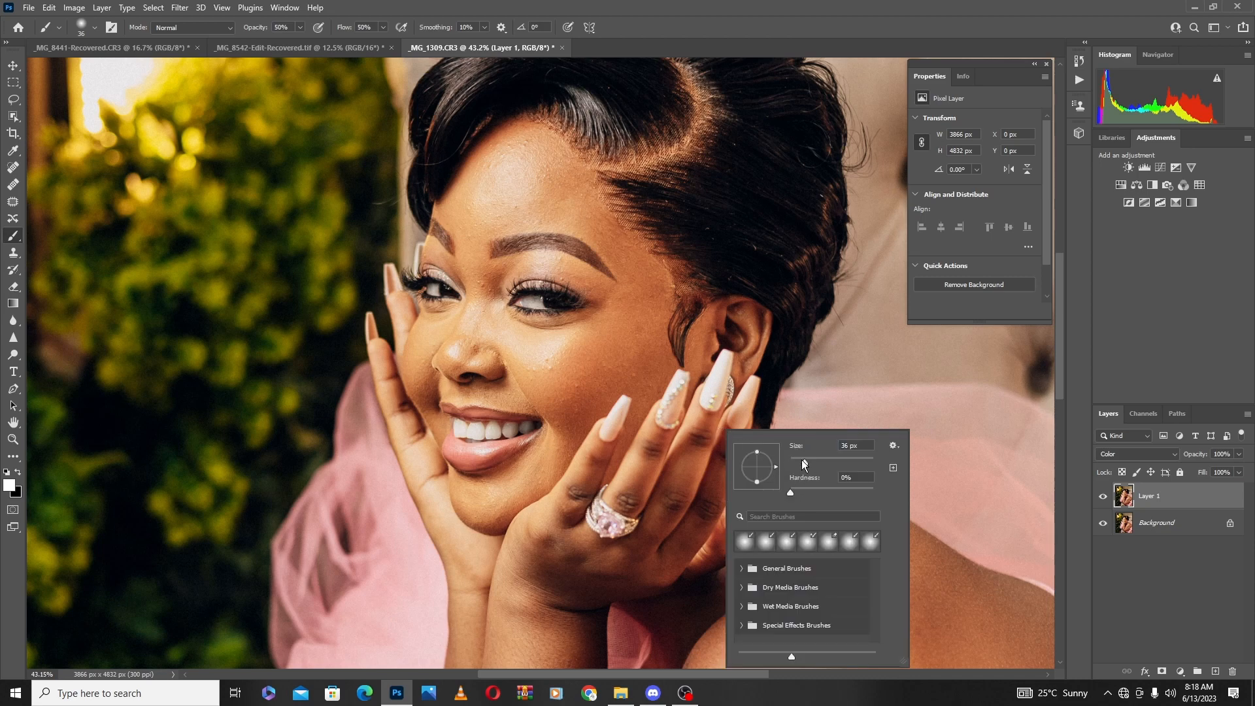
drag(801, 460, 796, 462)
click(466, 429)
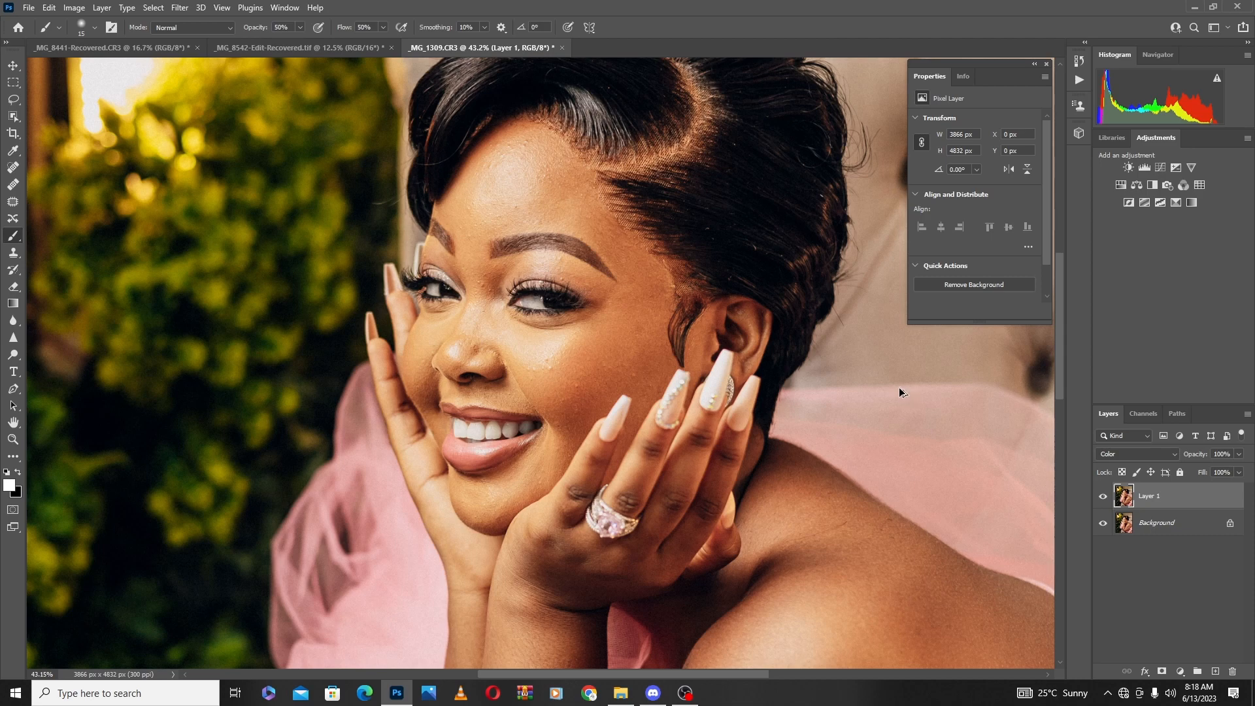
- Stamp the visible layers into a new layer and add a Brightness/Contrast adjustment with brightness 70 and its mask inverted to black
key(ctrl+shift+alt+e)
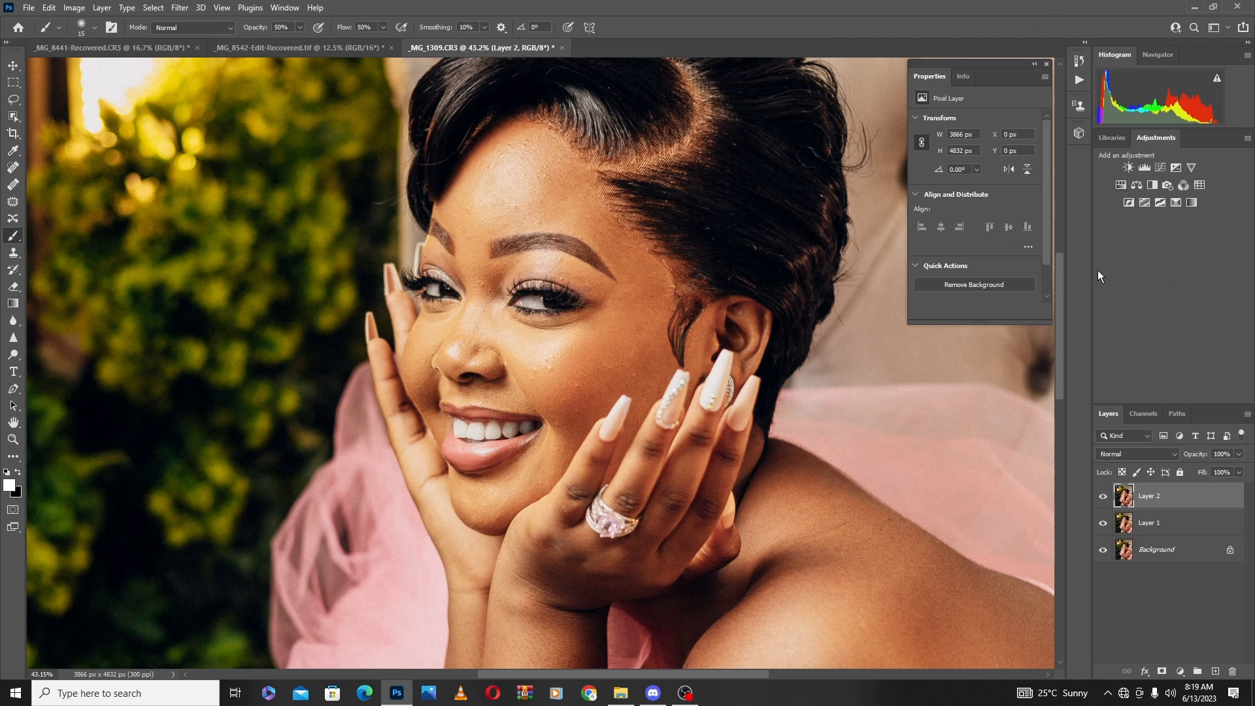
click(1128, 168)
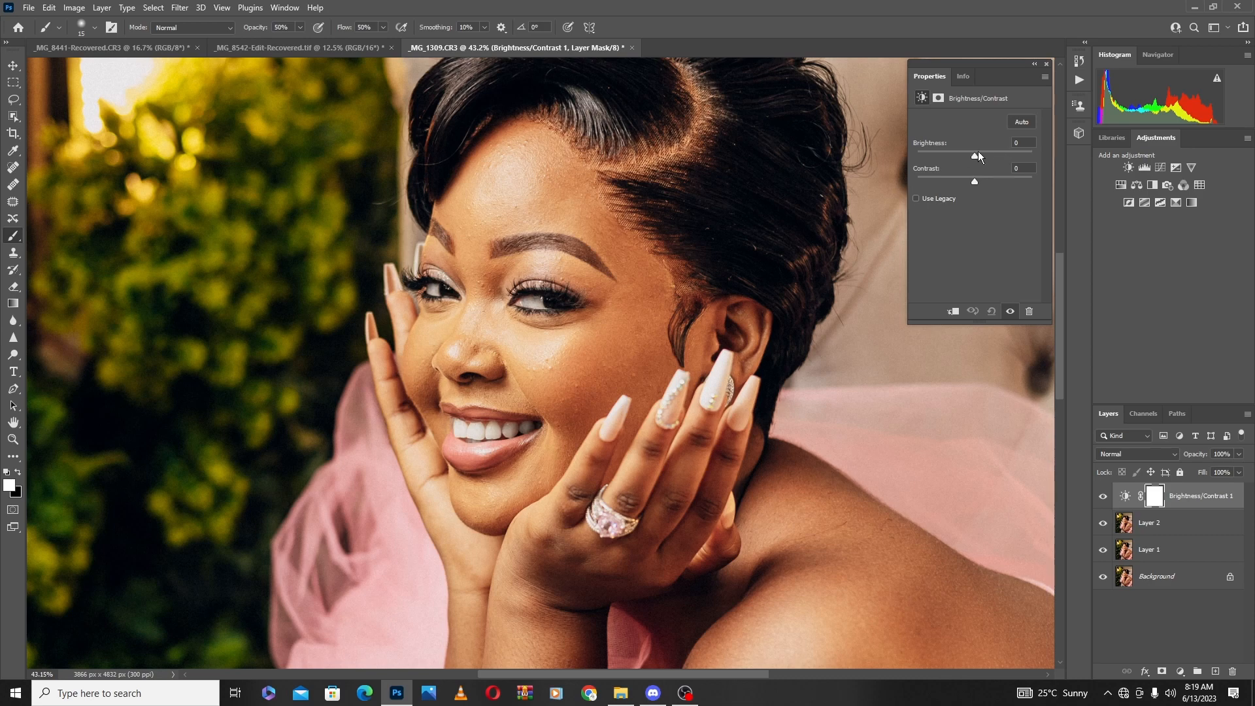
drag(976, 155, 1002, 155)
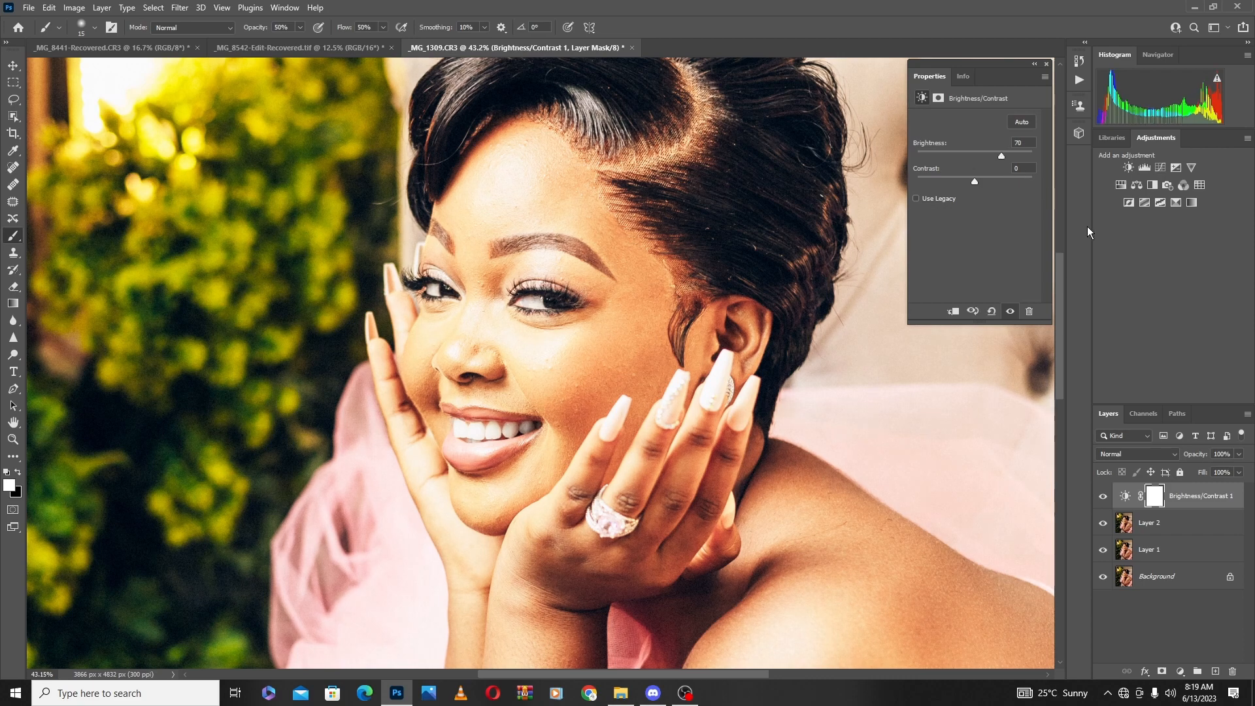
key(ctrl+i)
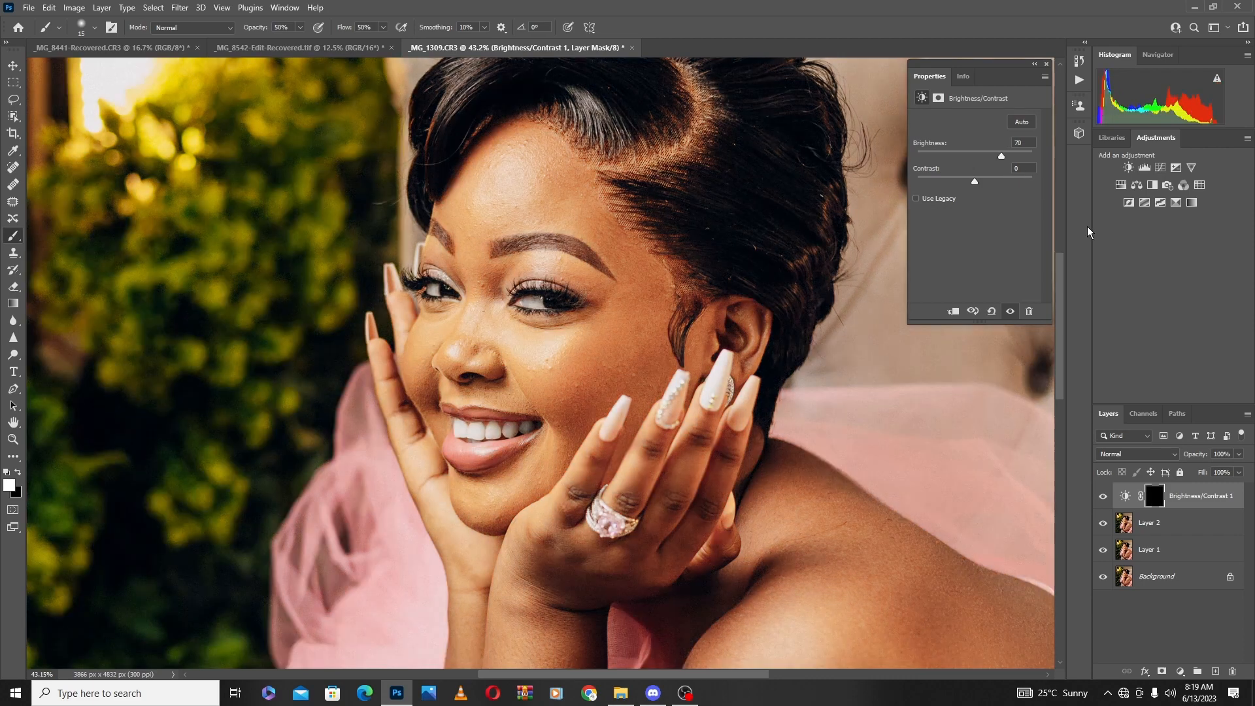
- Set the soft white brush to 29 px and paint over the eyes and teeth on the Brightness/Contrast mask
right_click(20, 233)
click(58, 236)
right_click(637, 332)
key(Up)
key(Up)
key(Up)
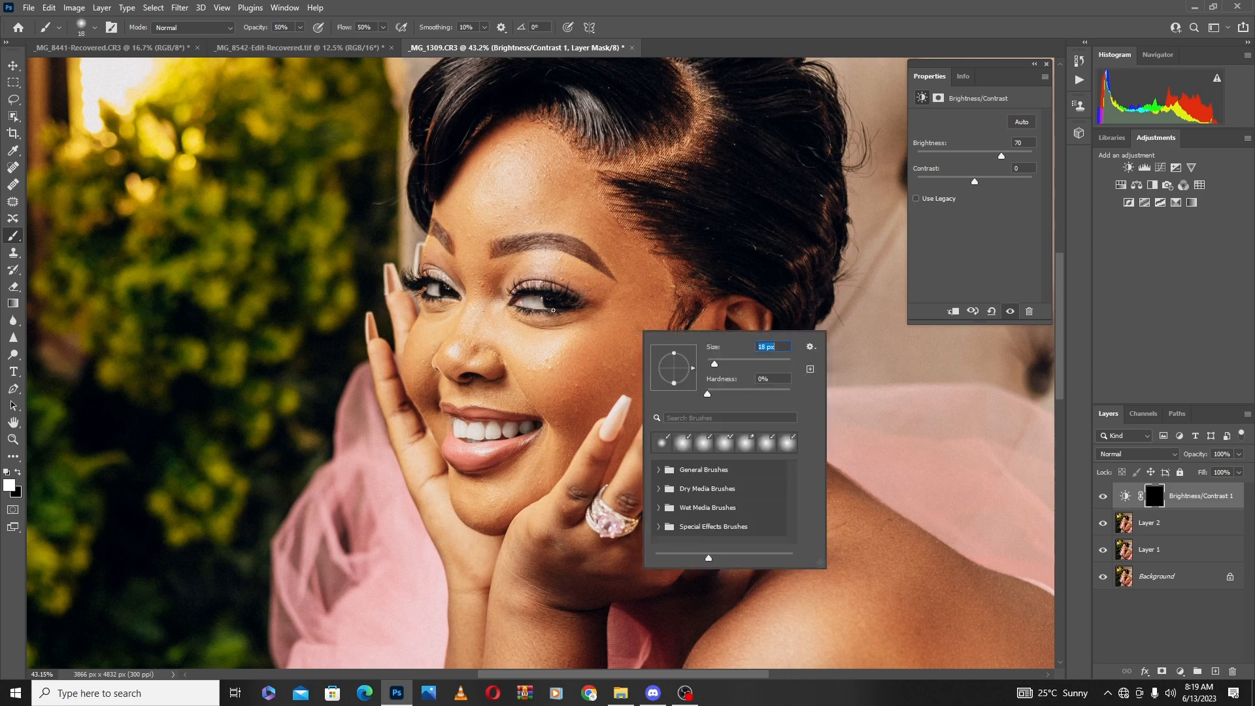
key(Up)
key(Up)
key(Up)
key(Up)
key(Up)
key(Up)
key(Up)
key(Up)
key(Up)
key(Up)
key(Up)
key(Return)
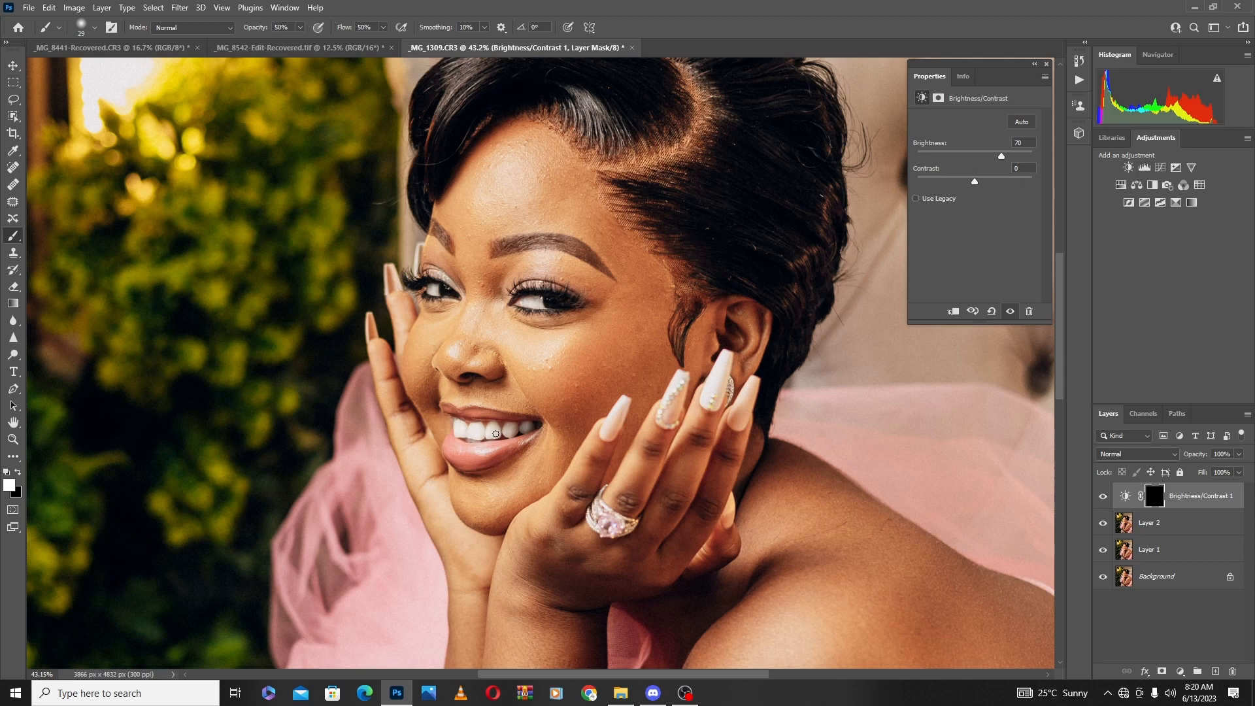
- Lower the Brightness/Contrast layer's opacity to 60% and check the effect on the whole portrait
scroll(614, 369, down, 5)
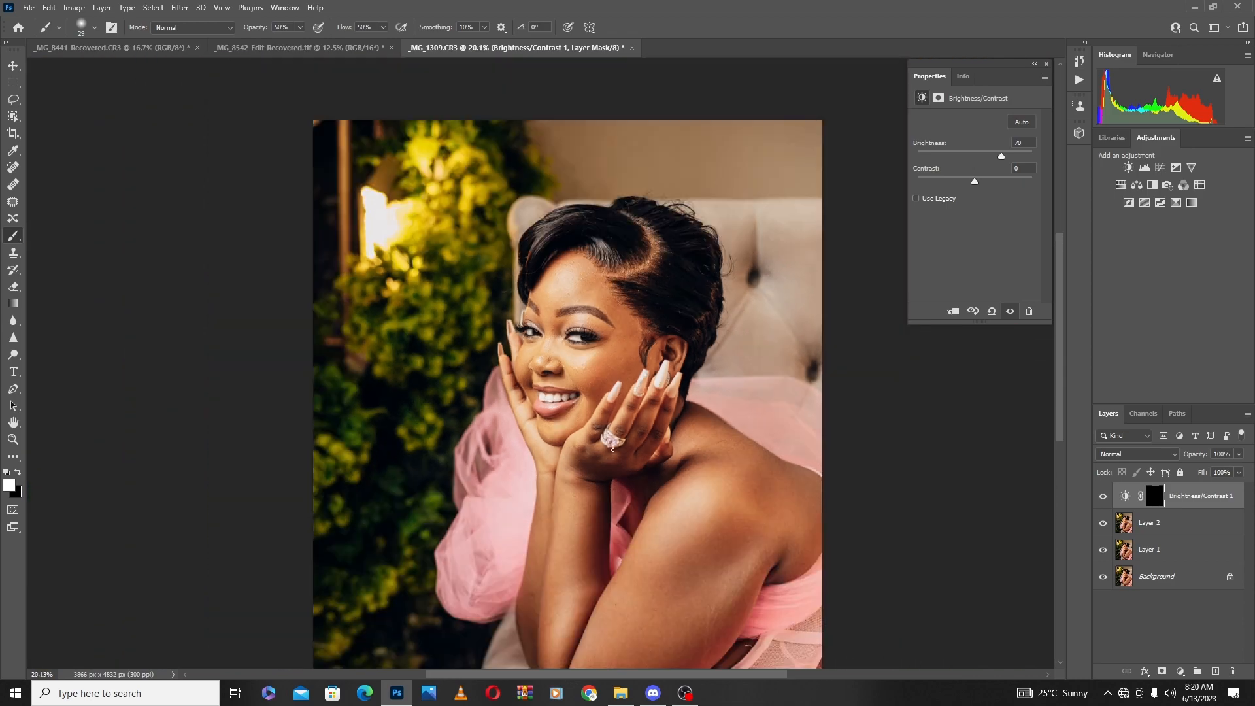
scroll(613, 449, up, 1)
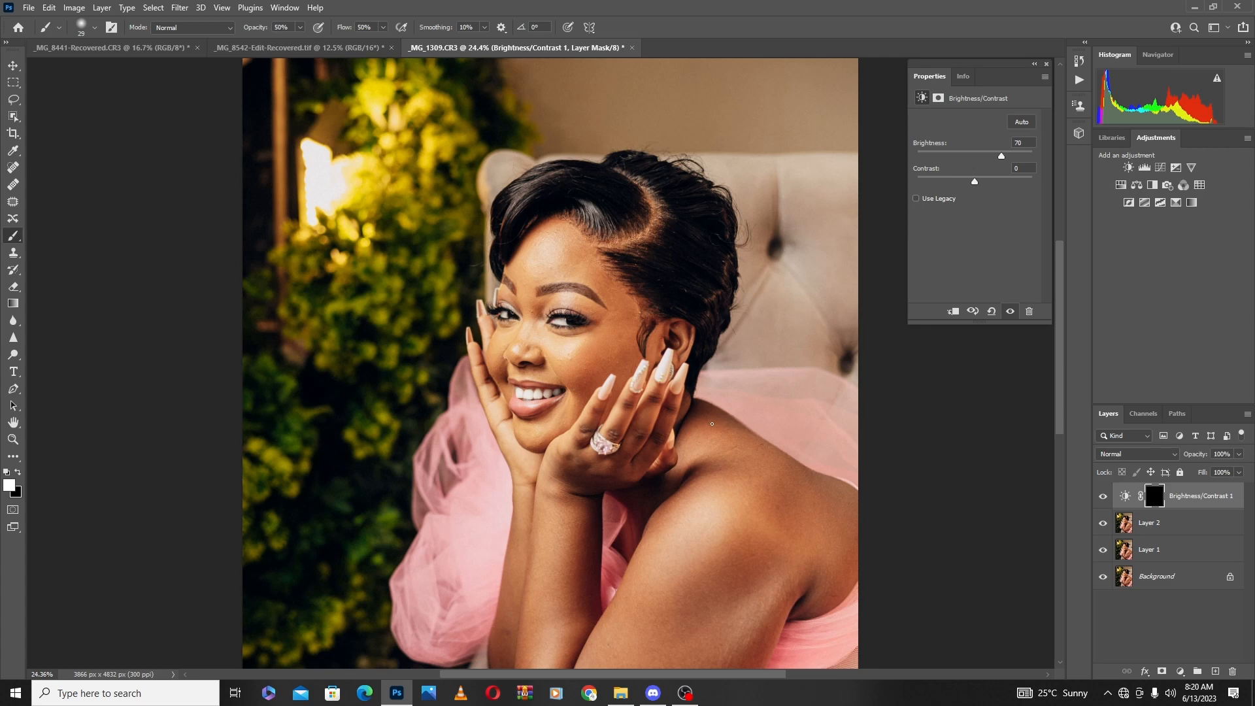
click(1238, 453)
drag(1196, 479, 1194, 479)
scroll(545, 249, down, 6)
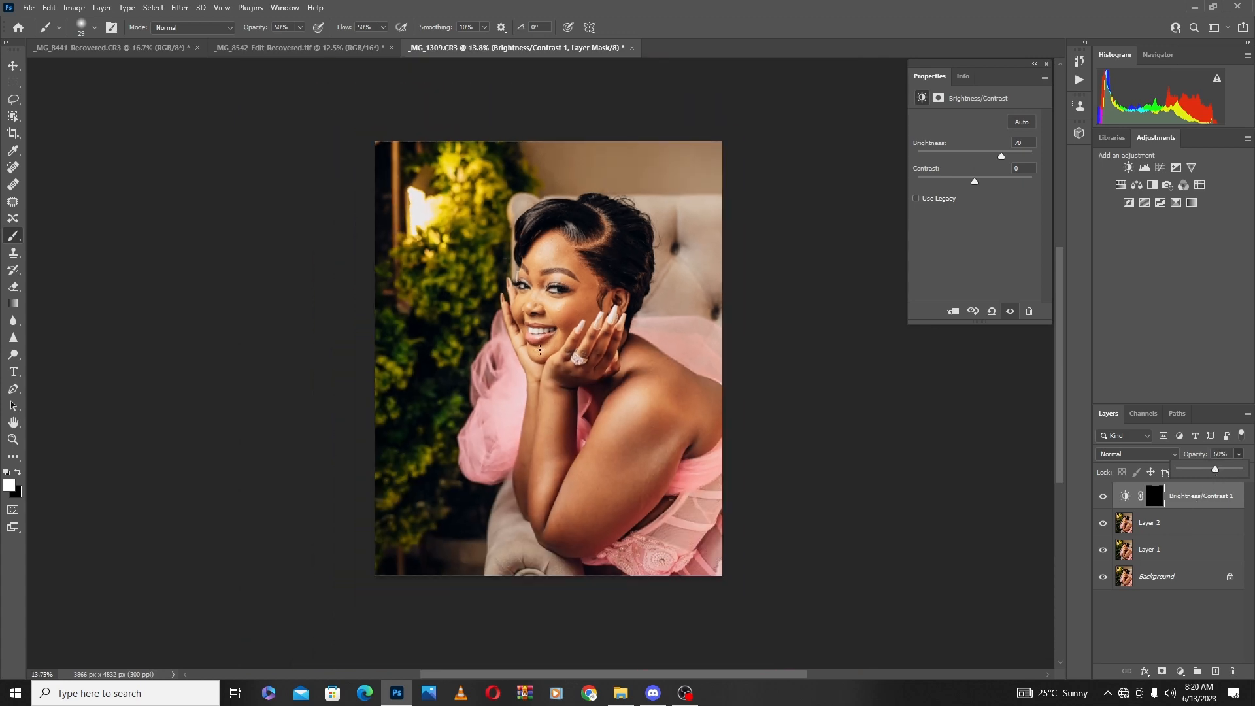
scroll(540, 349, up, 3)
scroll(607, 283, up, 4)
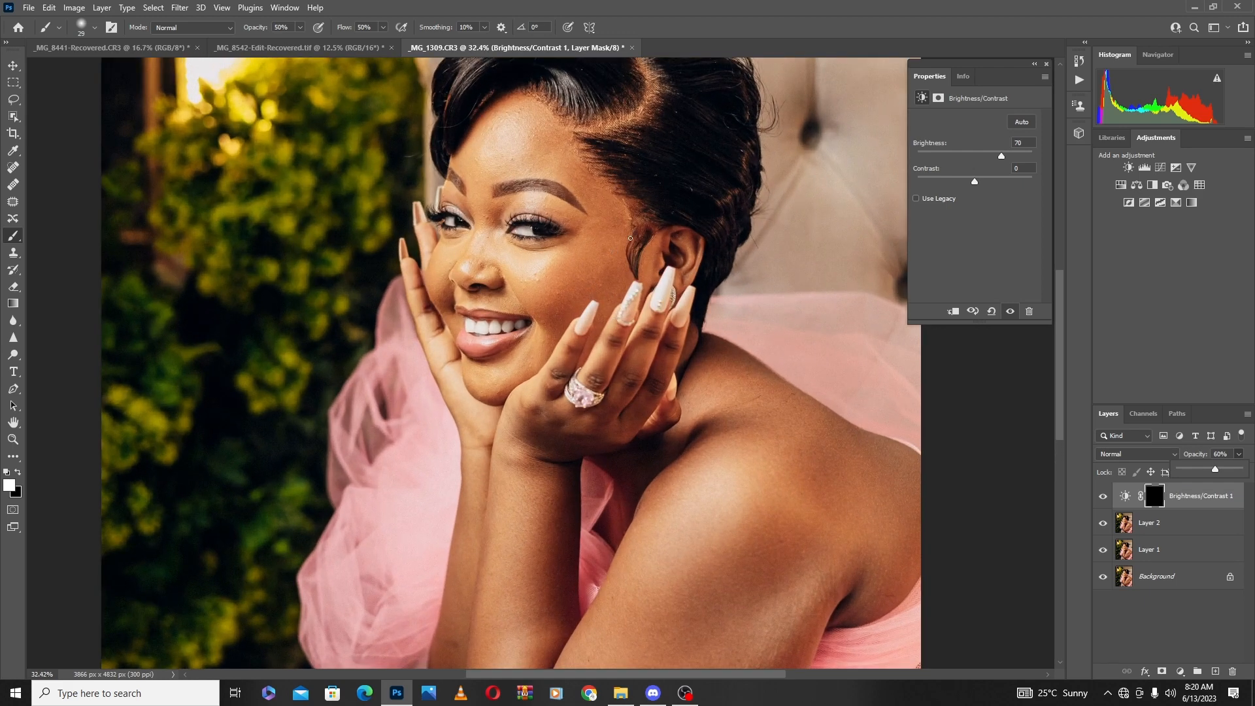
scroll(630, 238, down, 2)
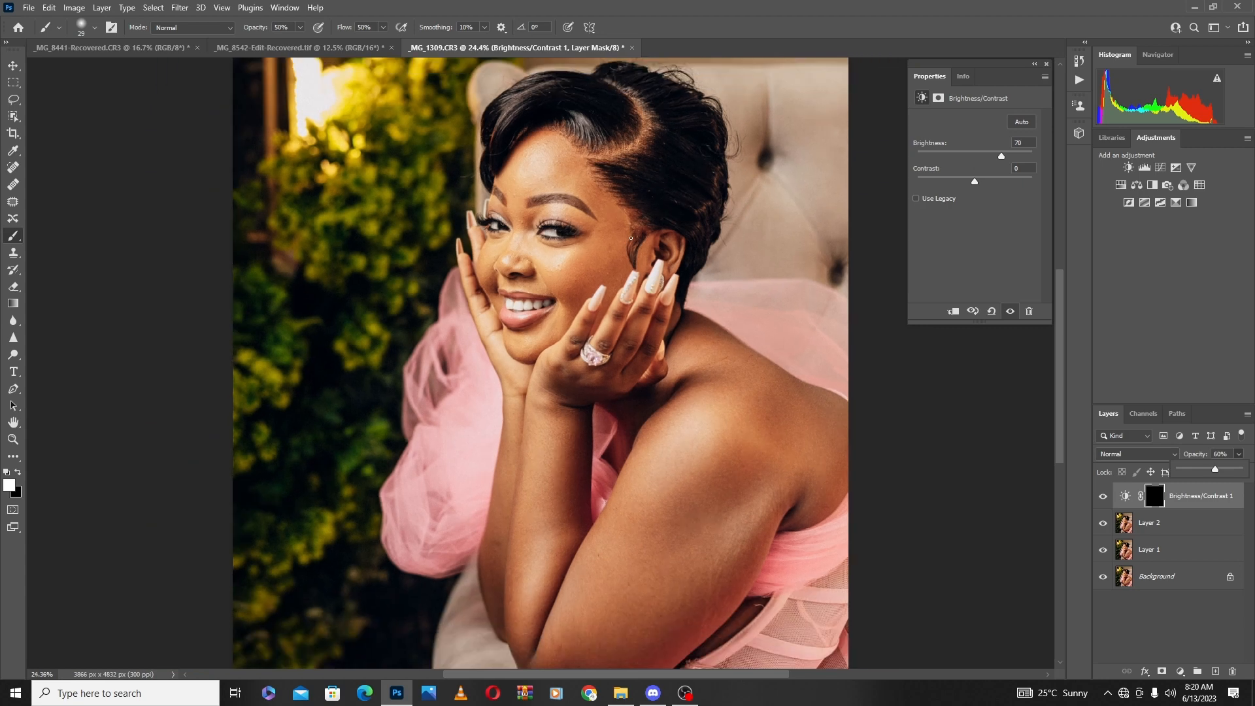